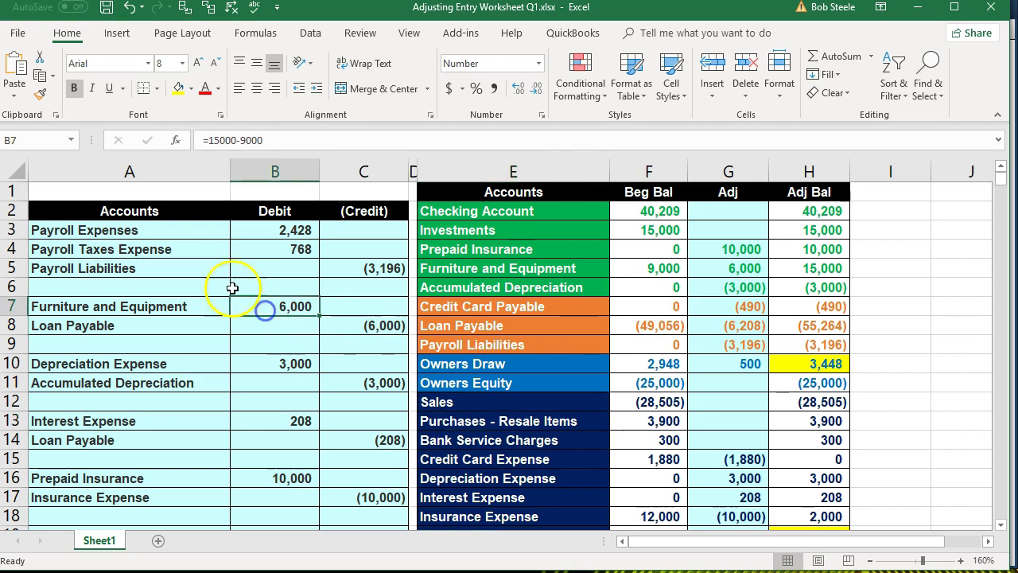
Step: Review the adjusting entries in A3:C15, switch to QuickBooks and locate the command for making general journal entries
{"action": "left_click_drag", "start_coordinate": [127, 230], "coordinate": [346, 463]}
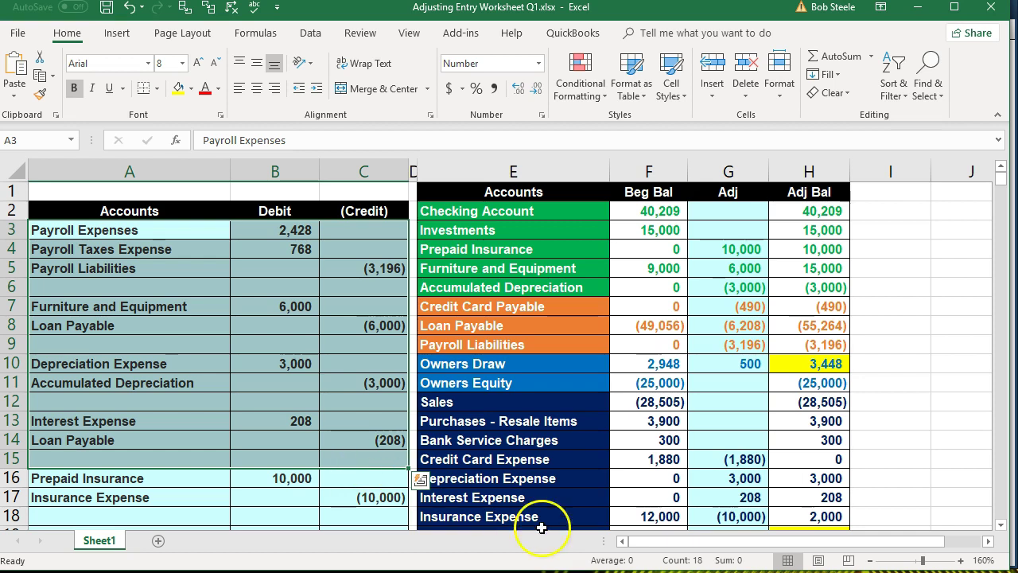
{"action": "left_click", "coordinate": [557, 570]}
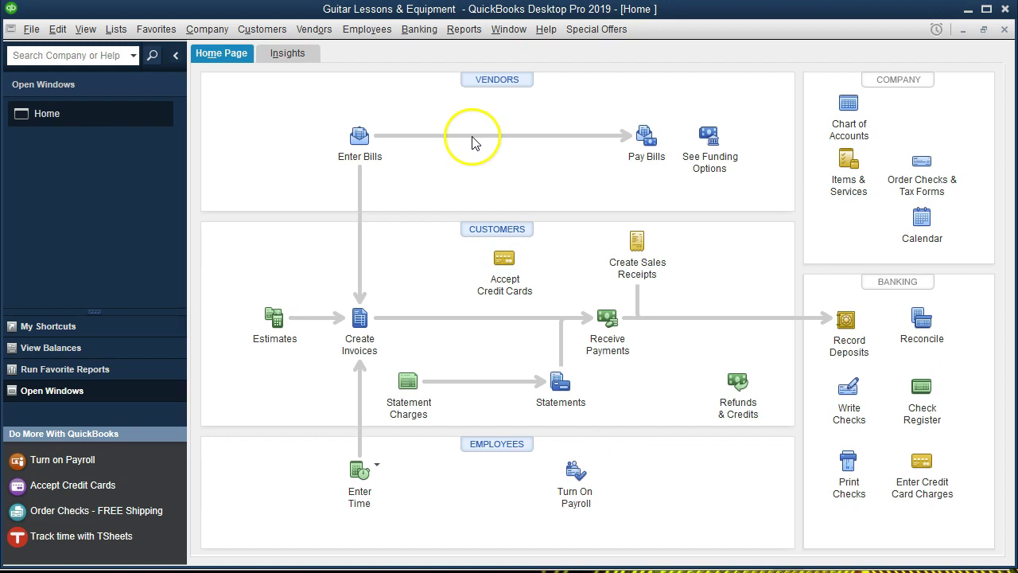
{"action": "left_click", "coordinate": [206, 30]}
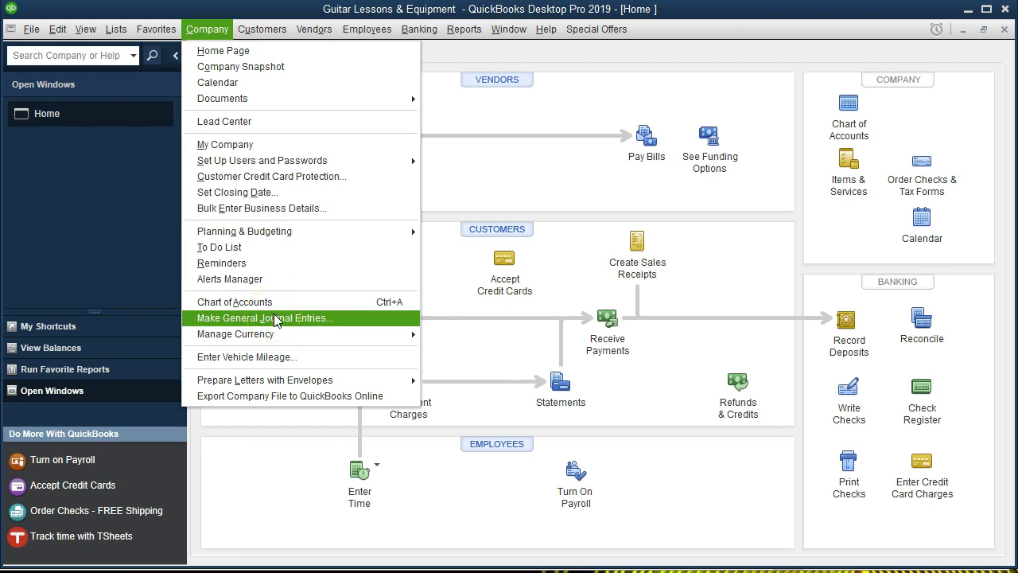
{"action": "key", "text": "Escape"}
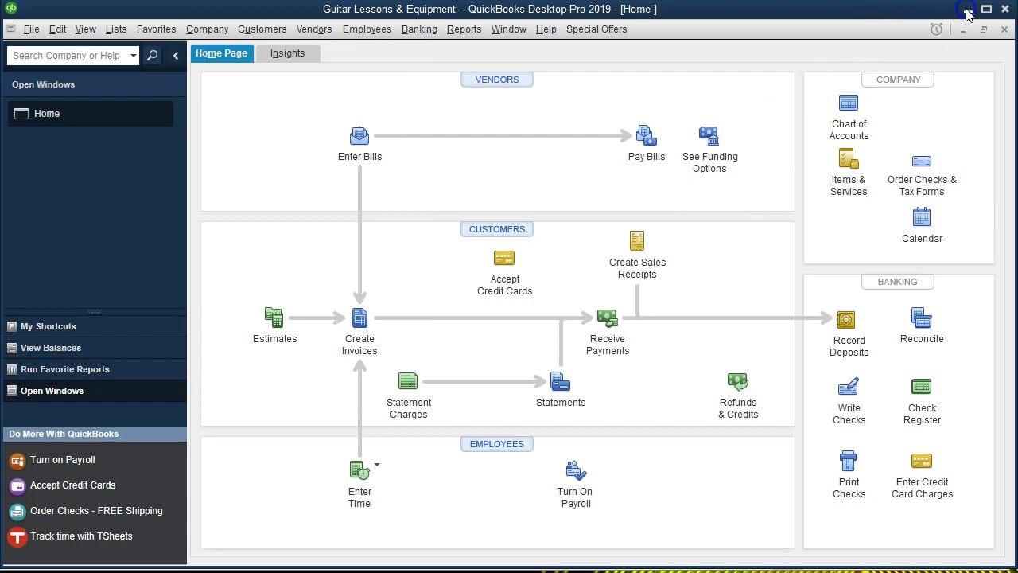
Step: Return to the Excel adjusting entry worksheet and examine the adjusted balances and the adjusting entries behind them
{"action": "left_click", "coordinate": [967, 9]}
{"action": "left_click", "coordinate": [831, 192]}
{"action": "key", "text": "Down"}
{"action": "left_click_drag", "start_coordinate": [826, 226], "coordinate": [829, 311]}
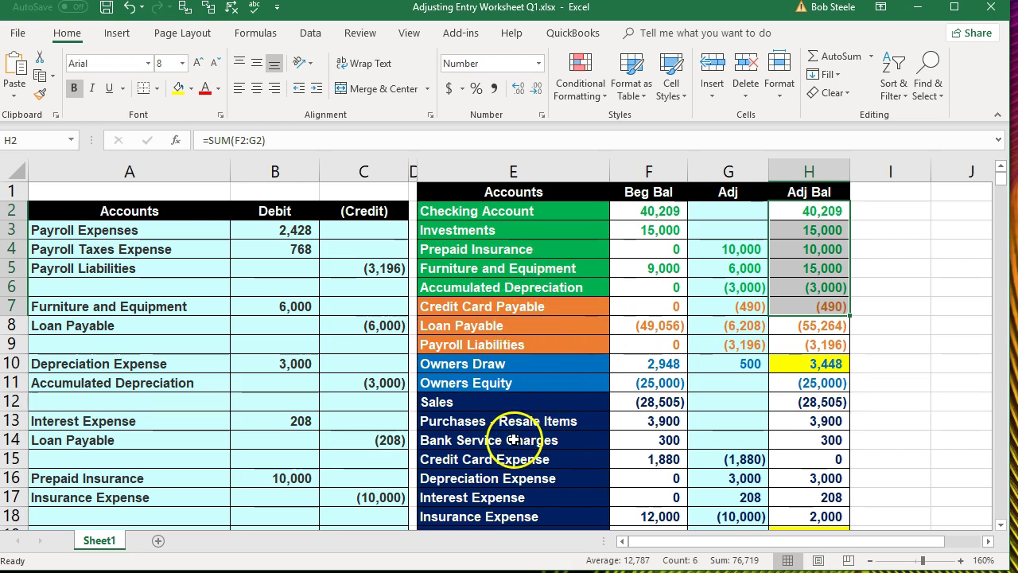
{"action": "left_click_drag", "start_coordinate": [130, 210], "coordinate": [325, 368]}
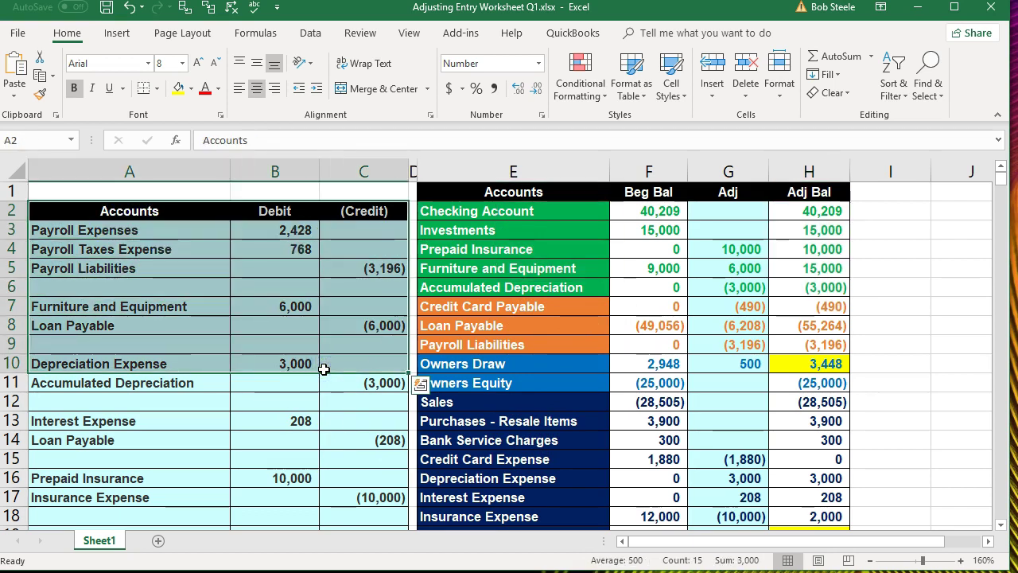
{"action": "left_click", "coordinate": [852, 287]}
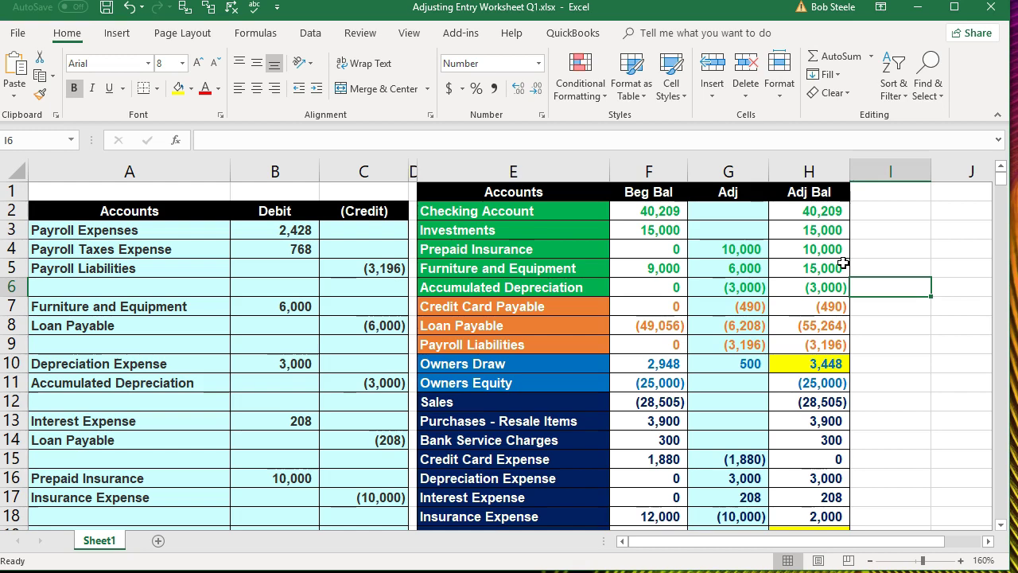
{"action": "scroll", "coordinate": [843, 264], "scroll_direction": "down", "scroll_amount": 2}
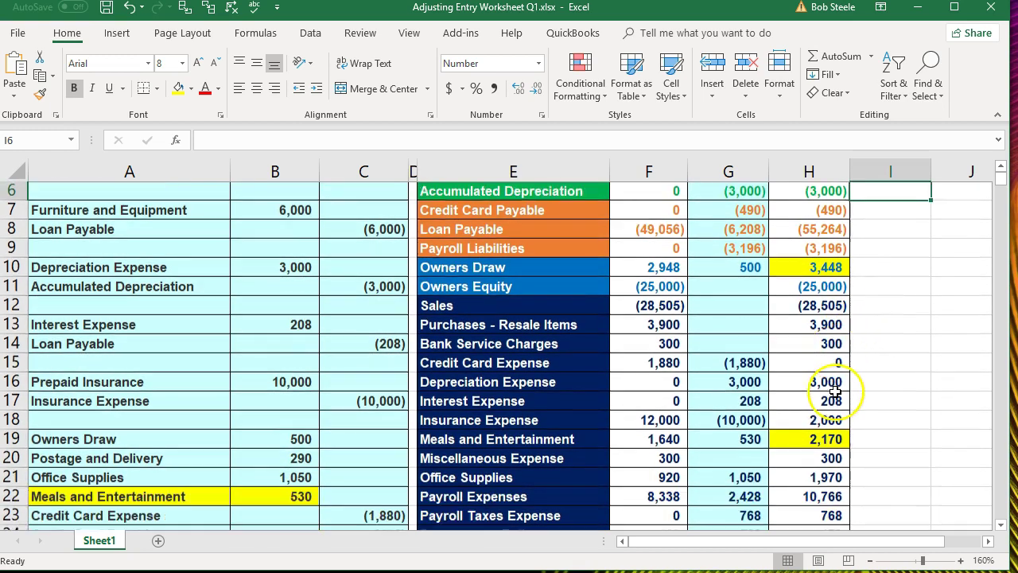
{"action": "scroll", "coordinate": [834, 389], "scroll_direction": "down", "scroll_amount": 1}
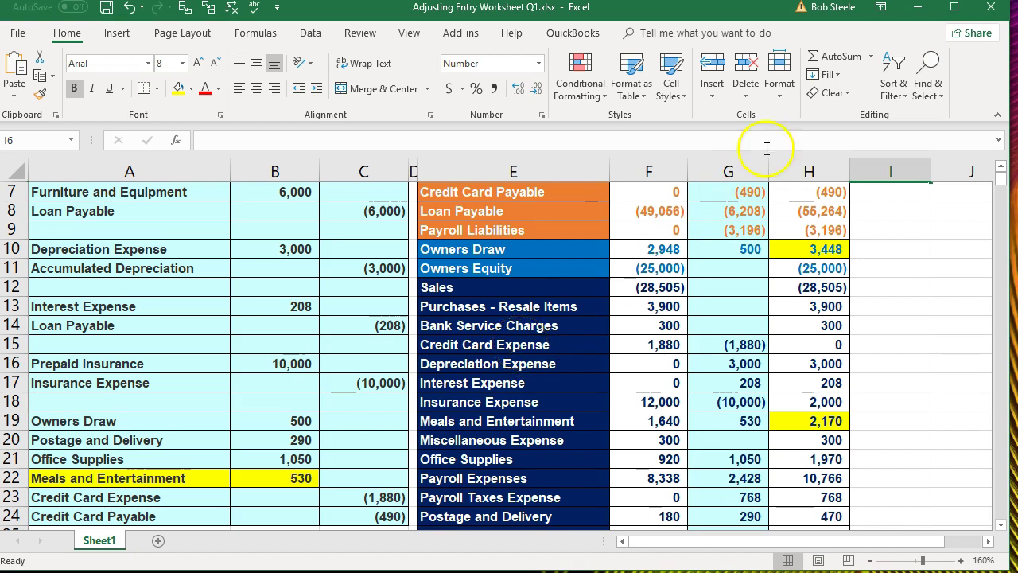
Step: Switch to QuickBooks and open the Transaction List by Date report from the accountant and tax reports
{"action": "left_click", "coordinate": [917, 7]}
{"action": "left_click", "coordinate": [723, 547]}
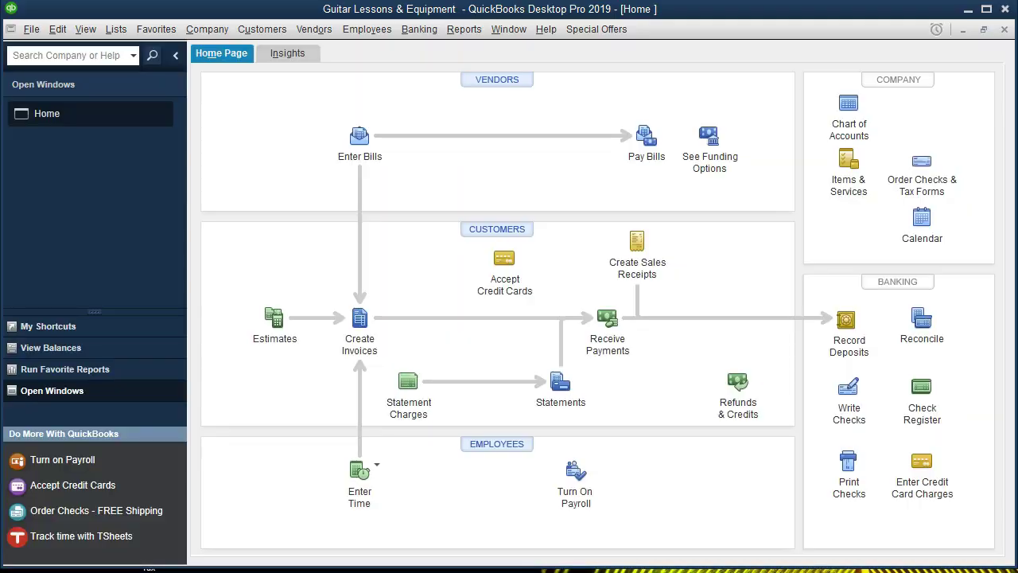
{"action": "left_click", "coordinate": [529, 397]}
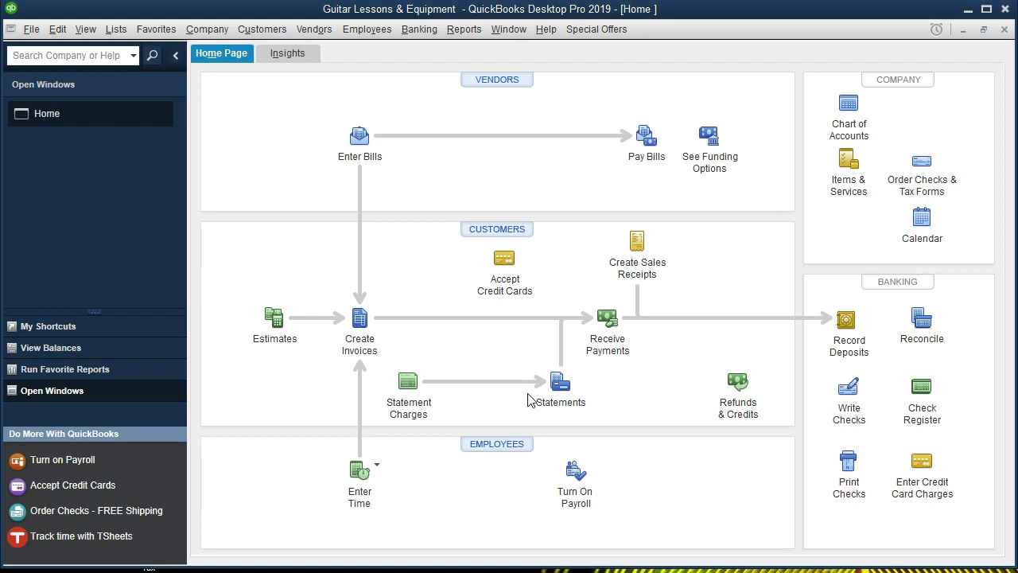
{"action": "left_click", "coordinate": [471, 32]}
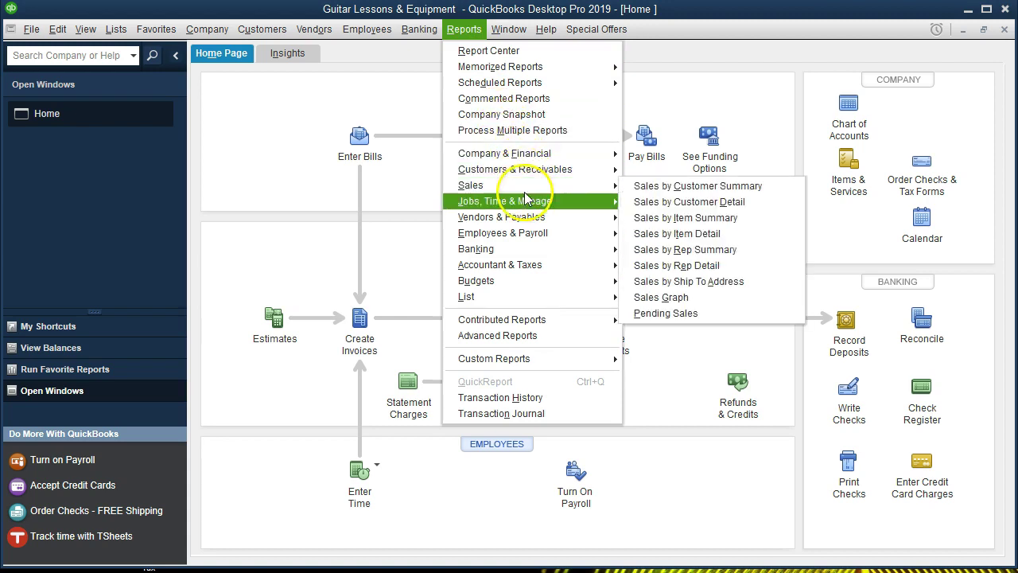
{"action": "mouse_move", "coordinate": [595, 265]}
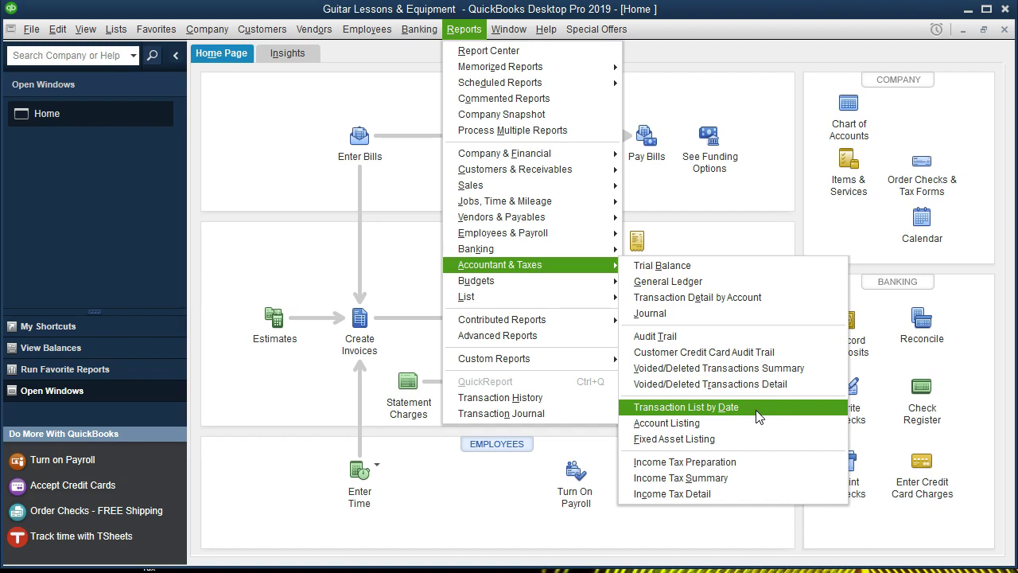
{"action": "left_click", "coordinate": [715, 406]}
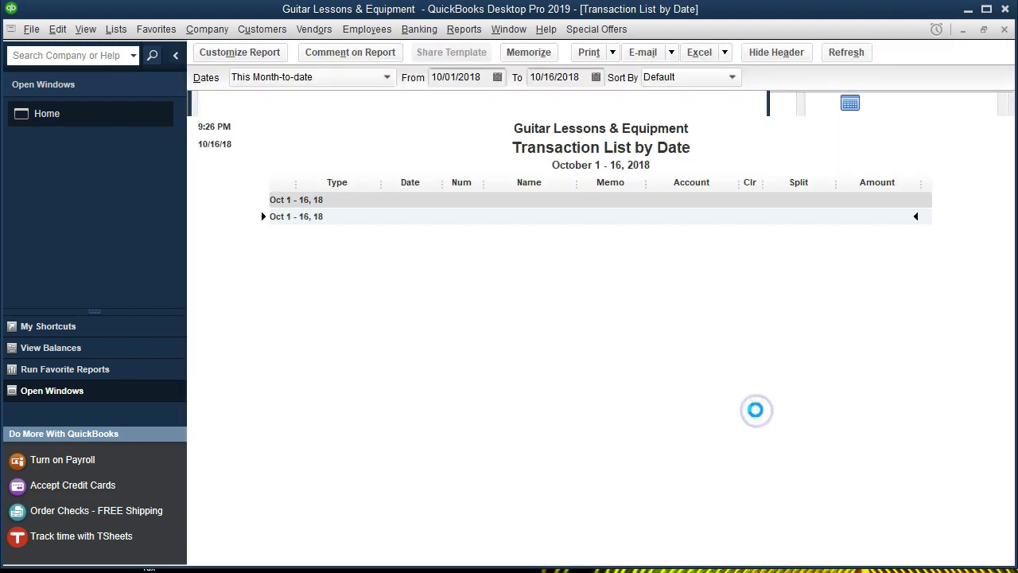
Step: Set the transaction list's date range to 12/31/2019 through 12/31/2019 and widen its Memo and Account columns
{"action": "key", "text": "Tab"}
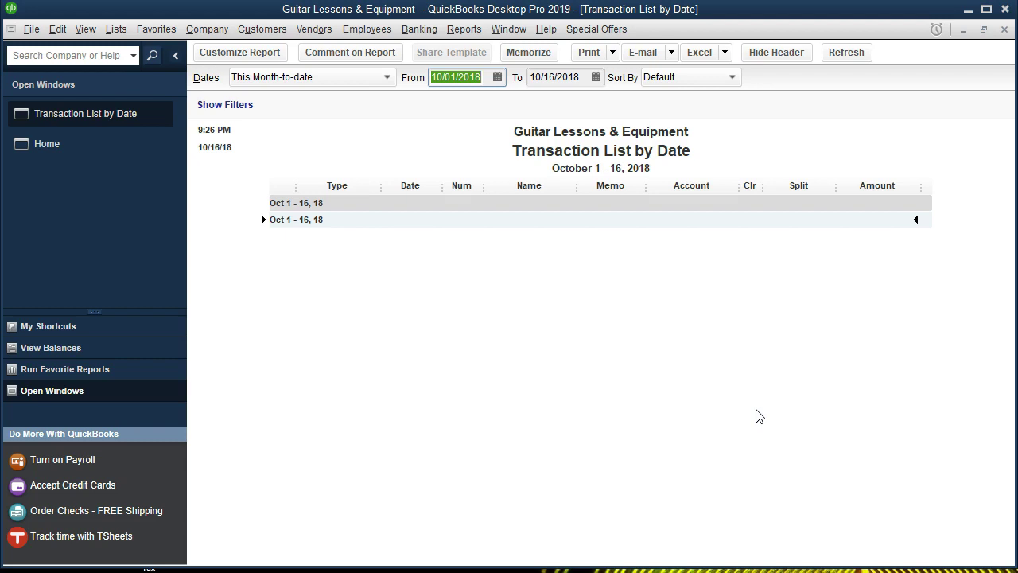
{"action": "type", "text": "12311"}
{"action": "key", "text": "BackSpace"}
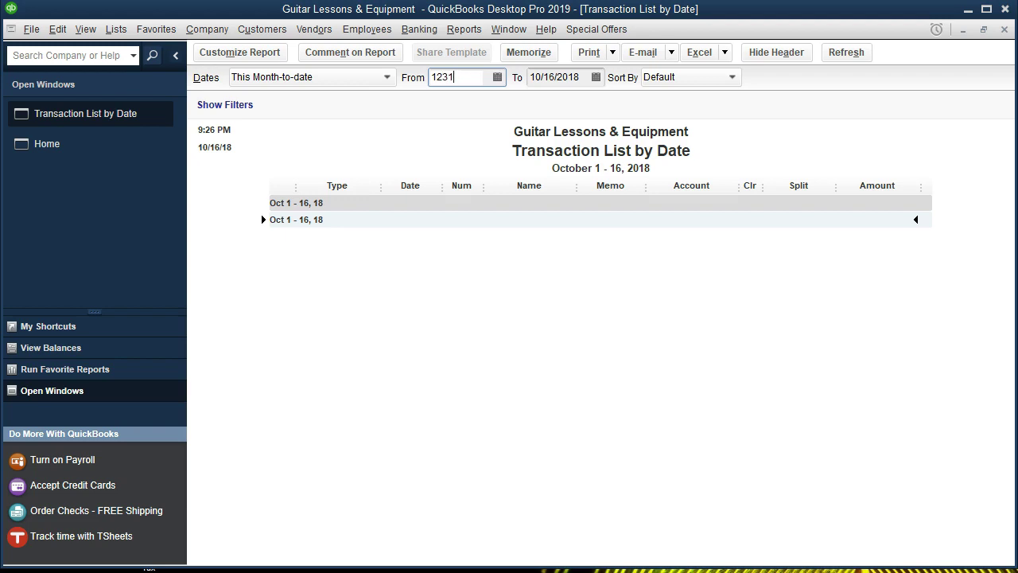
{"action": "type", "text": "19"}
{"action": "key", "text": "Tab"}
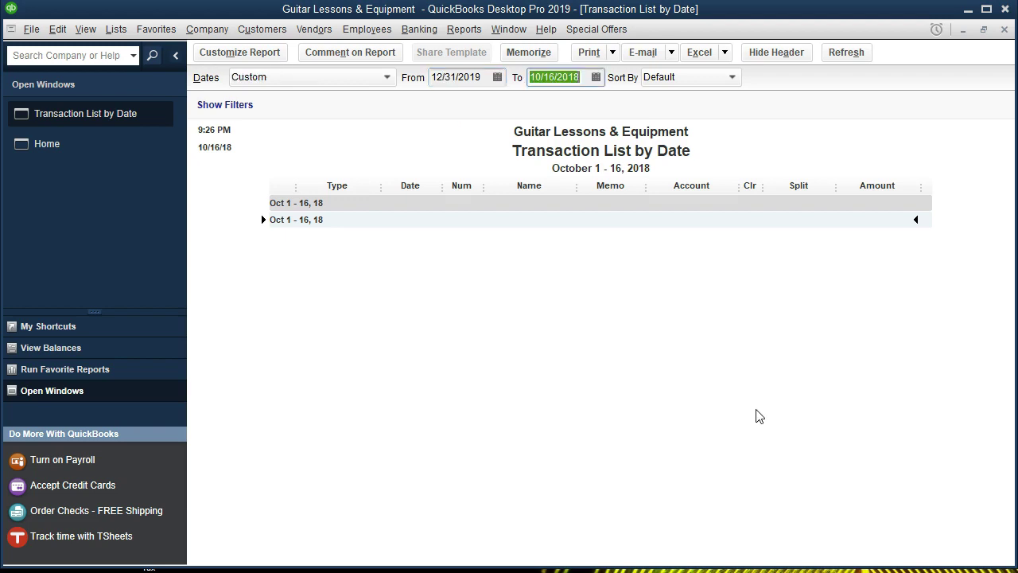
{"action": "type", "text": "123119"}
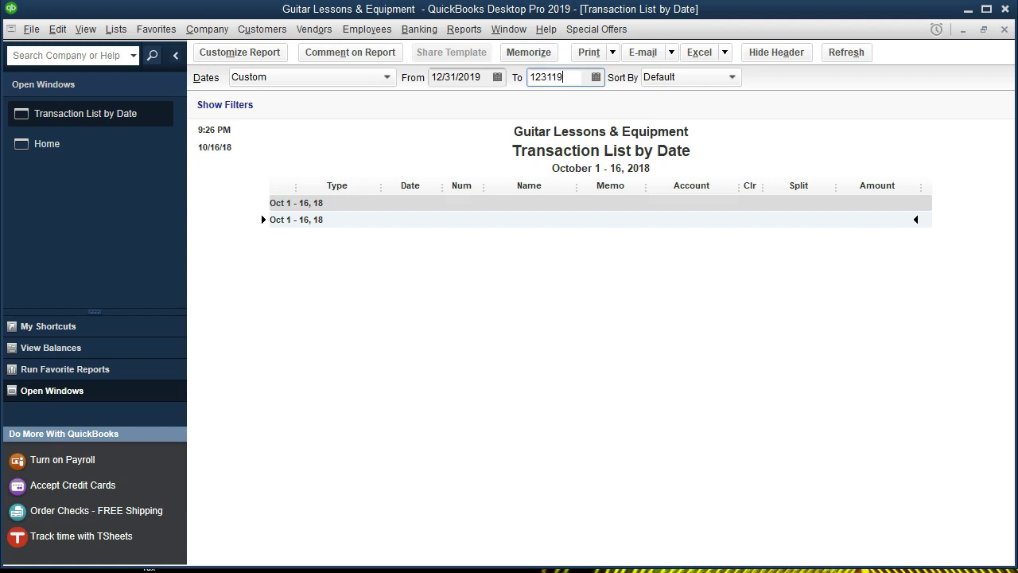
{"action": "key", "text": "Tab"}
{"action": "left_click", "coordinate": [637, 401]}
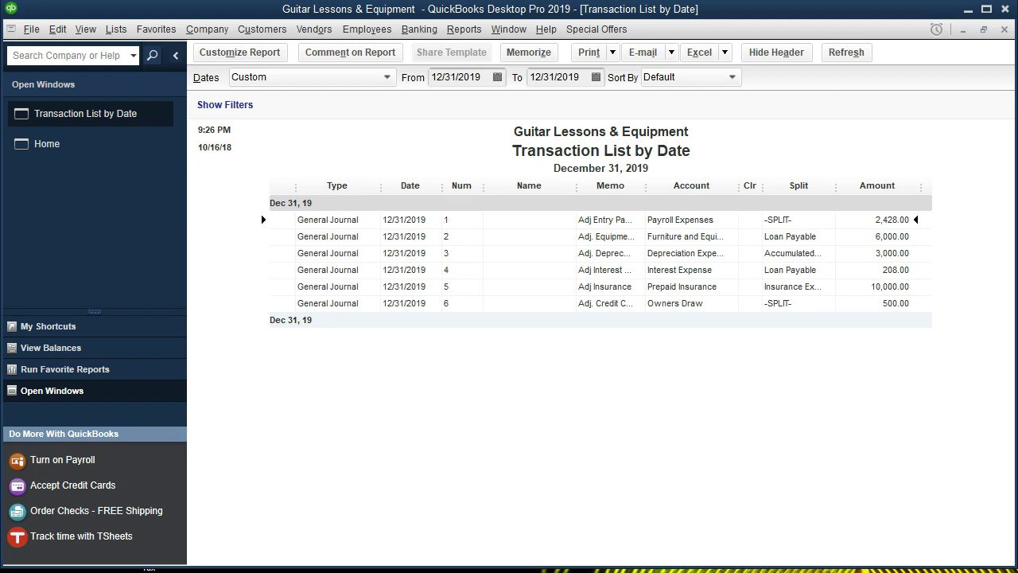
{"action": "left_click_drag", "start_coordinate": [645, 186], "coordinate": [661, 185]}
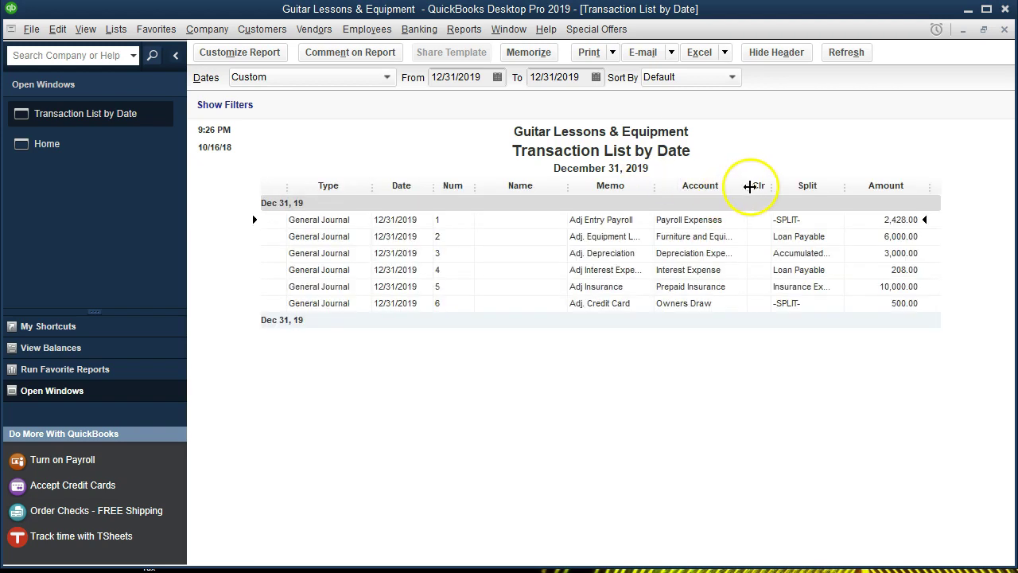
{"action": "left_click_drag", "start_coordinate": [750, 185], "coordinate": [761, 185]}
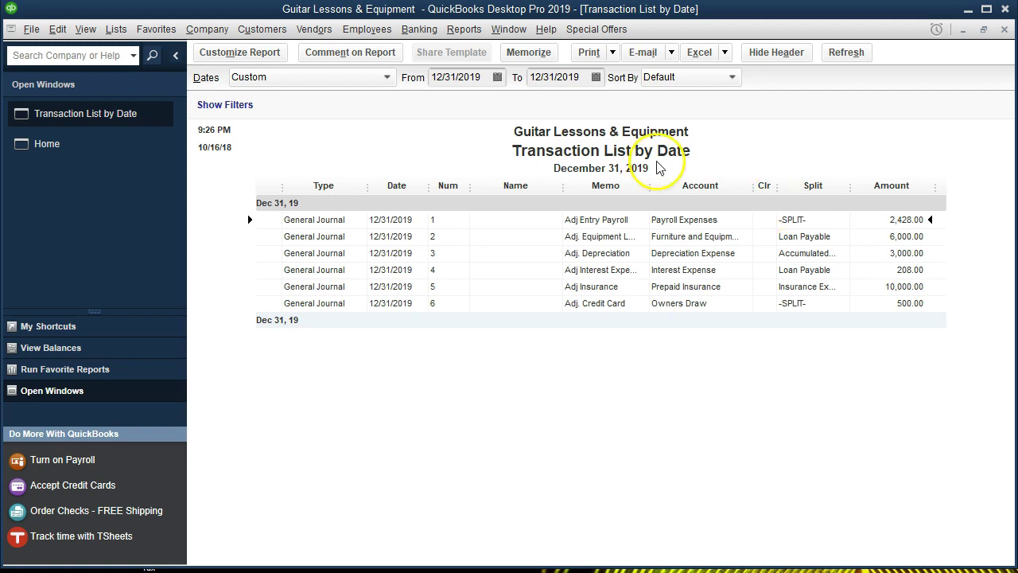
Step: Open the Journal report from the accountant and tax reports and dismiss the notice about collapsing transactions
{"action": "left_click", "coordinate": [466, 32]}
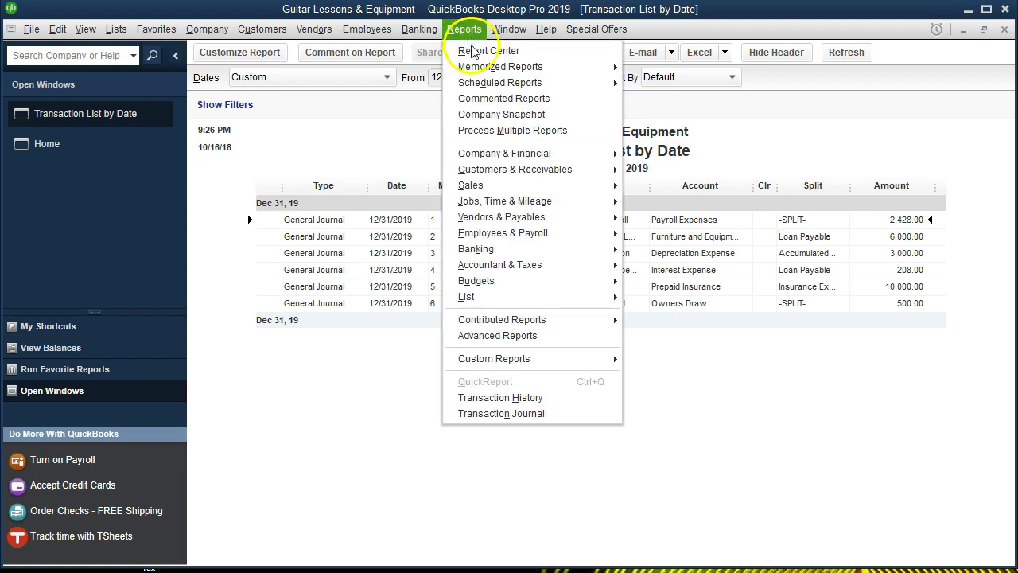
{"action": "mouse_move", "coordinate": [561, 272]}
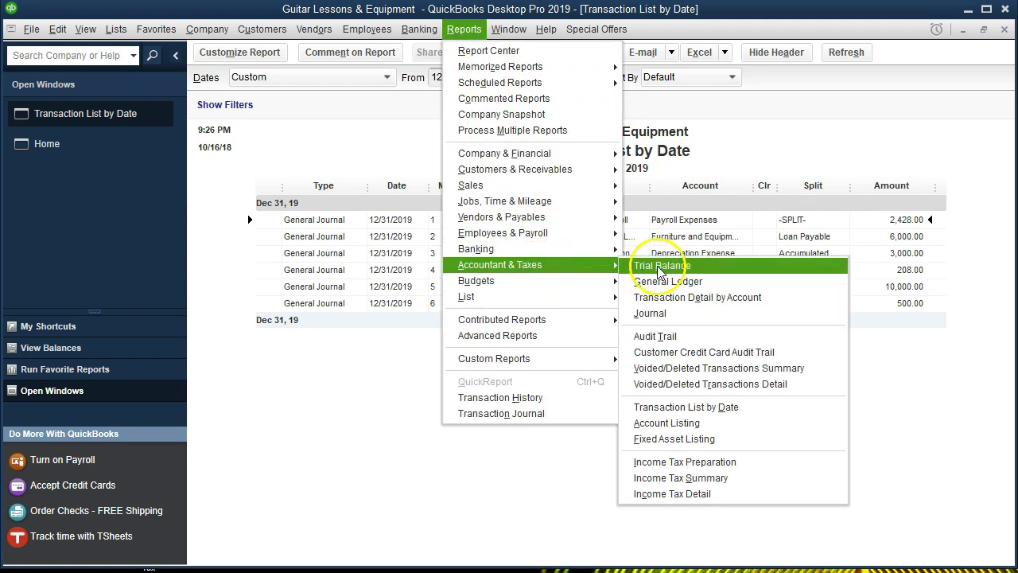
{"action": "left_click", "coordinate": [671, 319]}
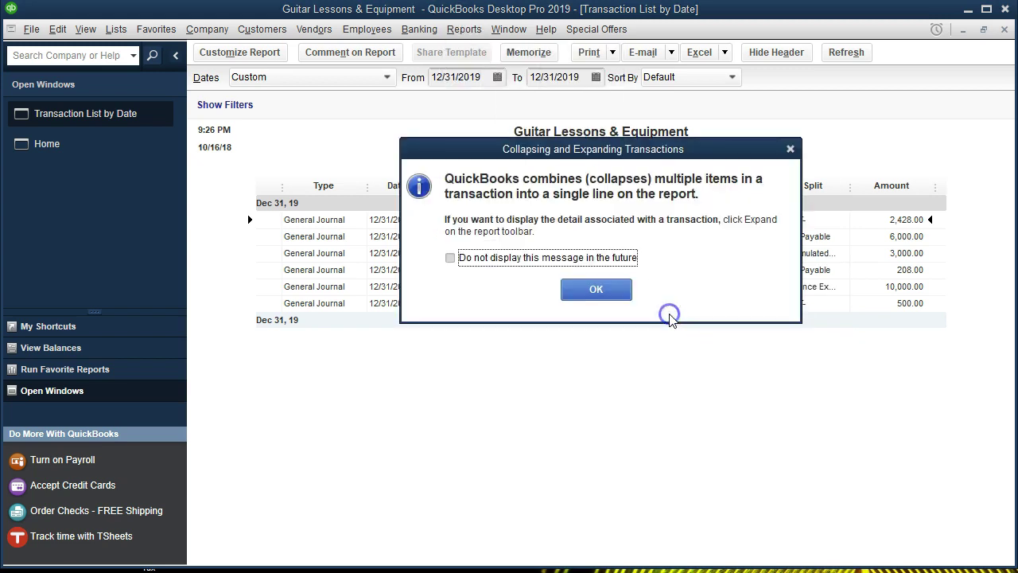
{"action": "left_click", "coordinate": [618, 292]}
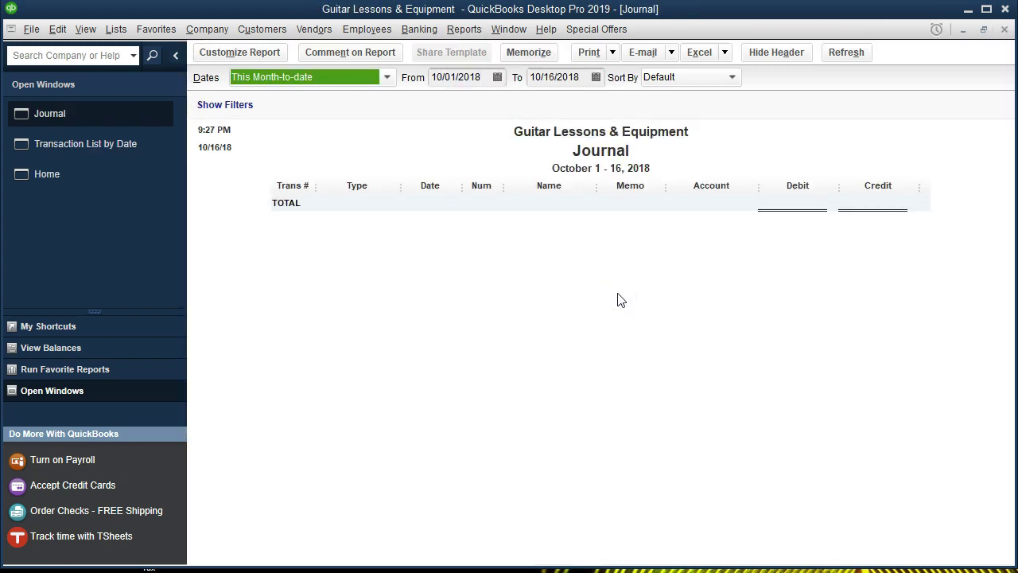
Step: Set the Journal report's date range to 12/31/2019 through 12/31/2019 and look over the listed entries
{"action": "type", "text": "12.31"}
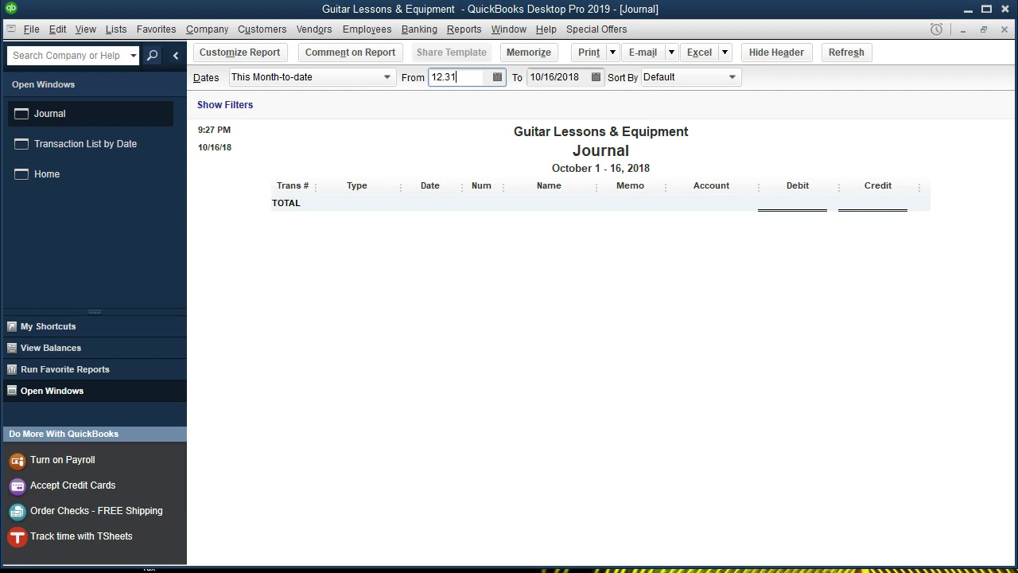
{"action": "key", "text": "BackSpace"}
{"action": "key", "text": "BackSpace"}
{"action": "type", "text": "3119"}
{"action": "key", "text": "Tab"}
{"action": "type", "text": "12/31/2019"}
{"action": "key", "text": "Tab"}
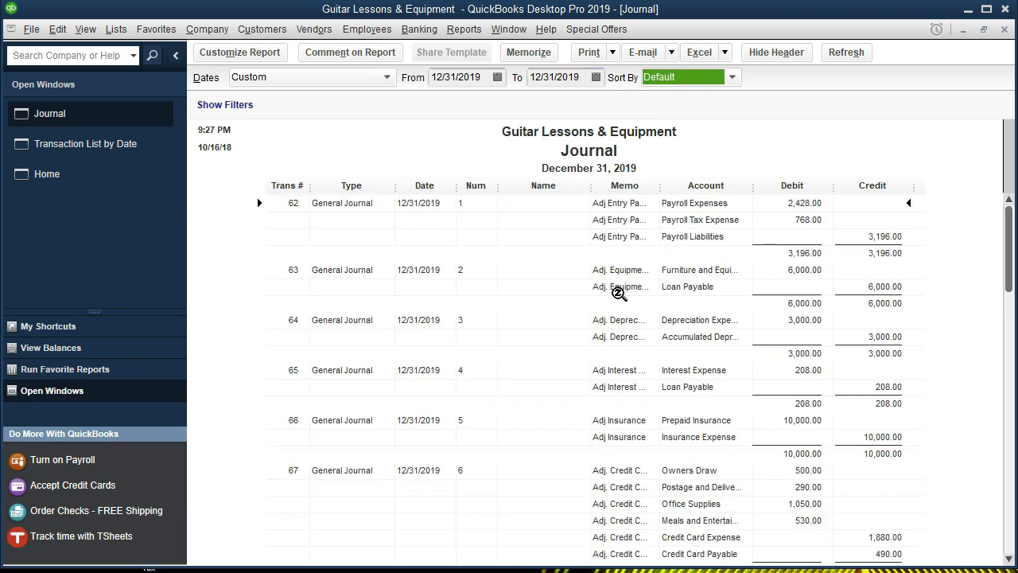
{"action": "scroll", "coordinate": [509, 366], "scroll_direction": "down", "scroll_amount": 3}
{"action": "scroll", "coordinate": [457, 440], "scroll_direction": "up", "scroll_amount": 3}
Step: Change the Journal report's start date to 01/01/2019 and look through the year's transactions
{"action": "left_click", "coordinate": [465, 77]}
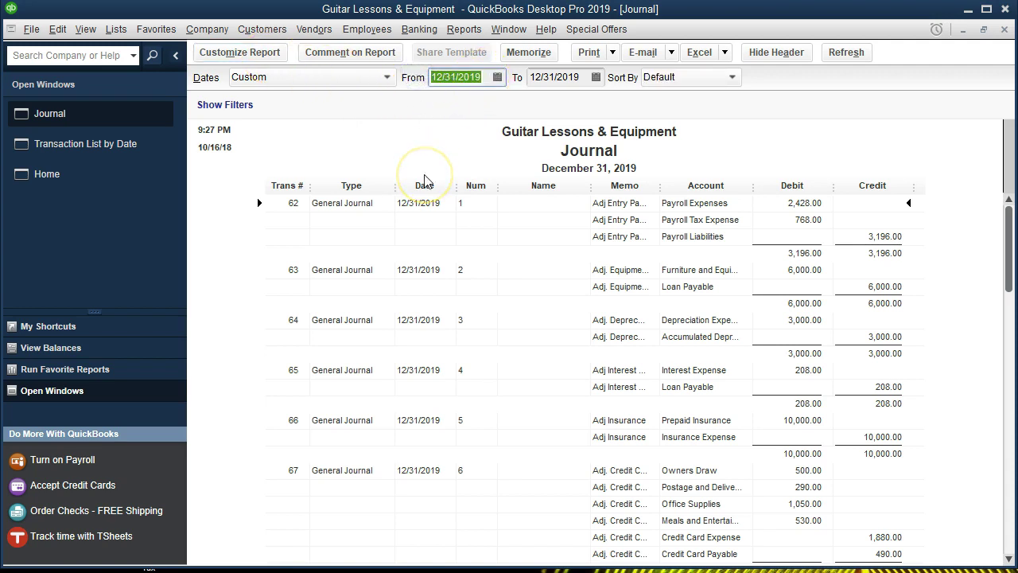
{"action": "type", "text": "01/01"}
{"action": "key", "text": "Tab"}
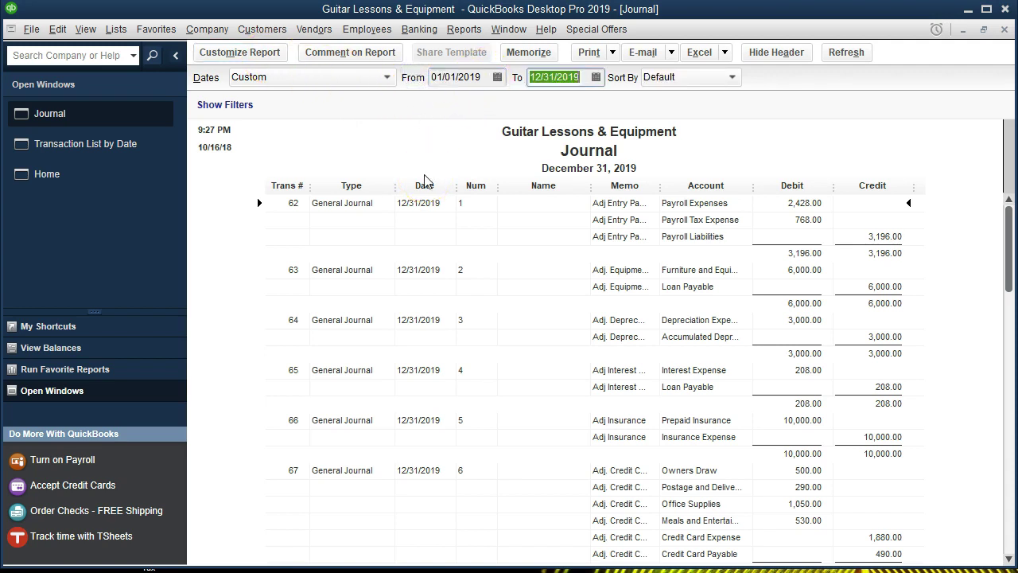
{"action": "key", "text": "Tab"}
{"action": "scroll", "coordinate": [445, 310], "scroll_direction": "down", "scroll_amount": 8}
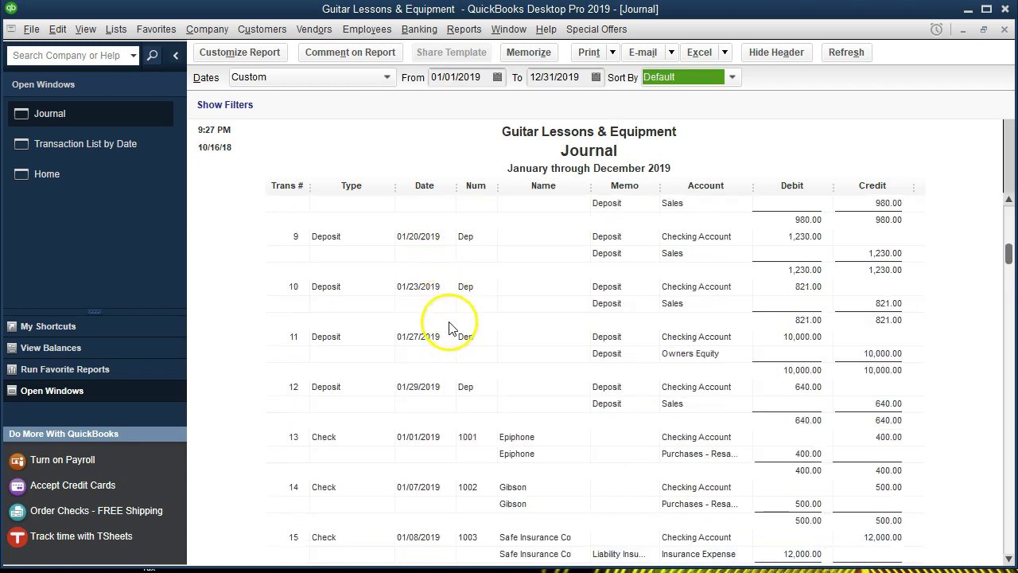
{"action": "scroll", "coordinate": [449, 328], "scroll_direction": "down", "scroll_amount": 10}
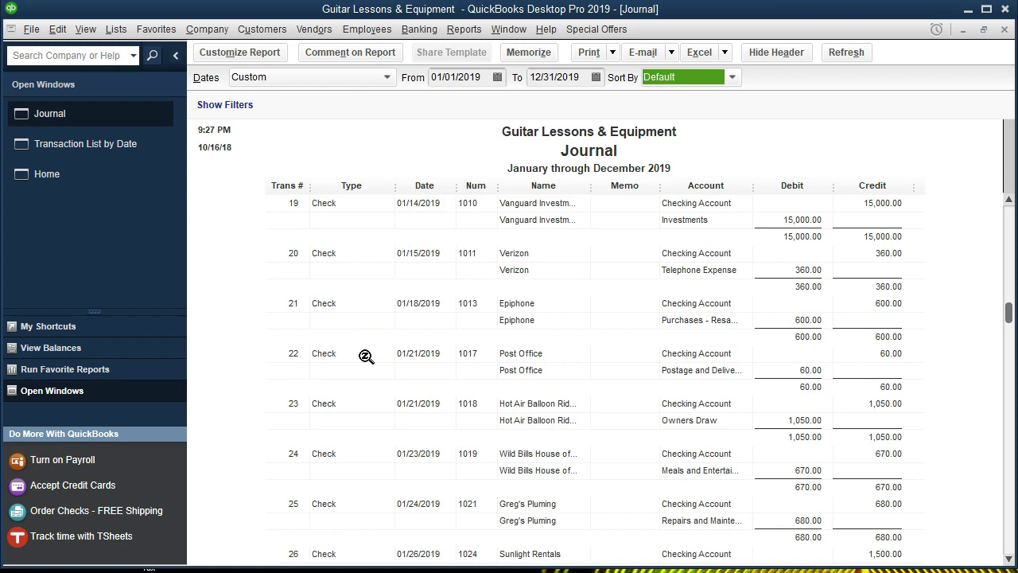
Step: Filter the Journal report by transaction type so that it lists only Journal transactions
{"action": "left_click", "coordinate": [267, 54]}
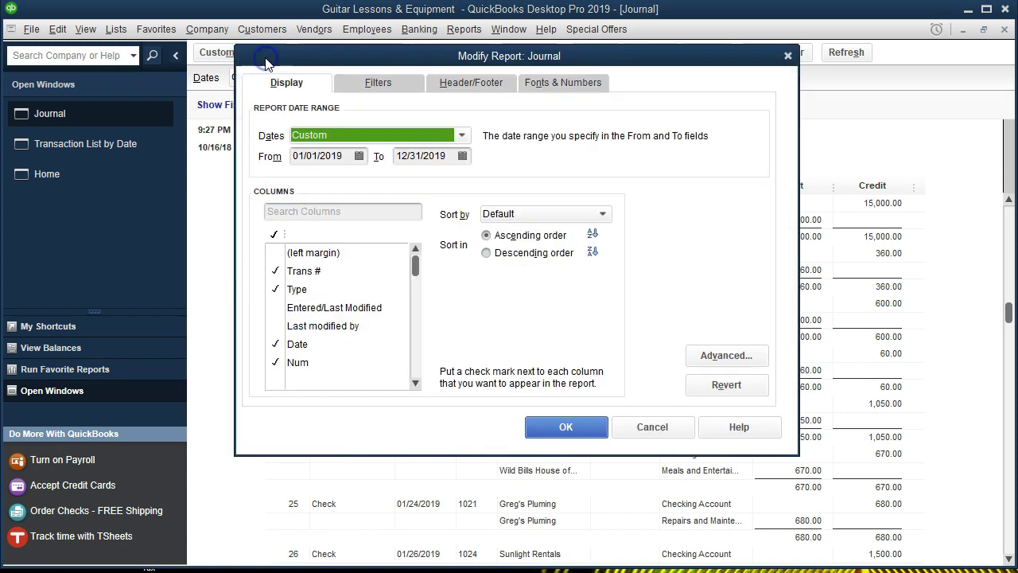
{"action": "left_click", "coordinate": [364, 84]}
{"action": "left_click_drag", "start_coordinate": [373, 186], "coordinate": [381, 271]}
{"action": "scroll", "coordinate": [366, 222], "scroll_direction": "up", "scroll_amount": 2}
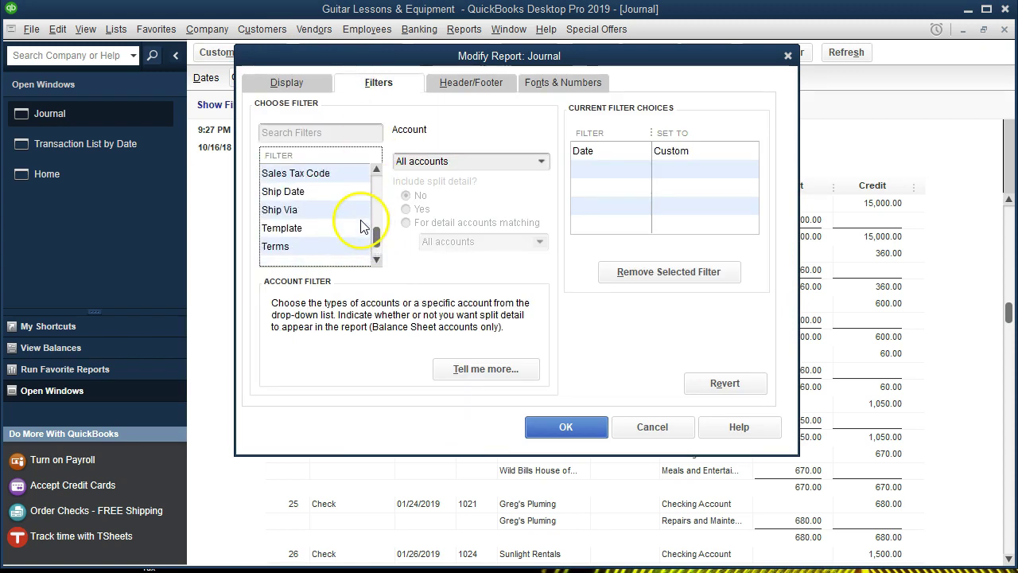
{"action": "scroll", "coordinate": [344, 231], "scroll_direction": "up", "scroll_amount": 1}
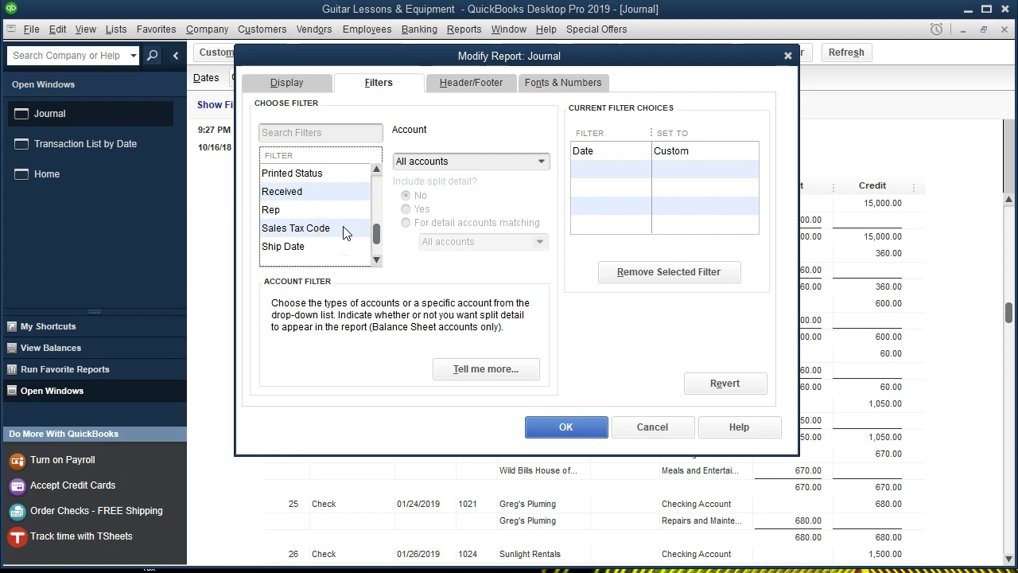
{"action": "scroll", "coordinate": [343, 231], "scroll_direction": "up", "scroll_amount": 1}
{"action": "scroll", "coordinate": [344, 231], "scroll_direction": "up", "scroll_amount": 2}
{"action": "scroll", "coordinate": [344, 231], "scroll_direction": "down", "scroll_amount": 4}
{"action": "scroll", "coordinate": [343, 235], "scroll_direction": "down", "scroll_amount": 1}
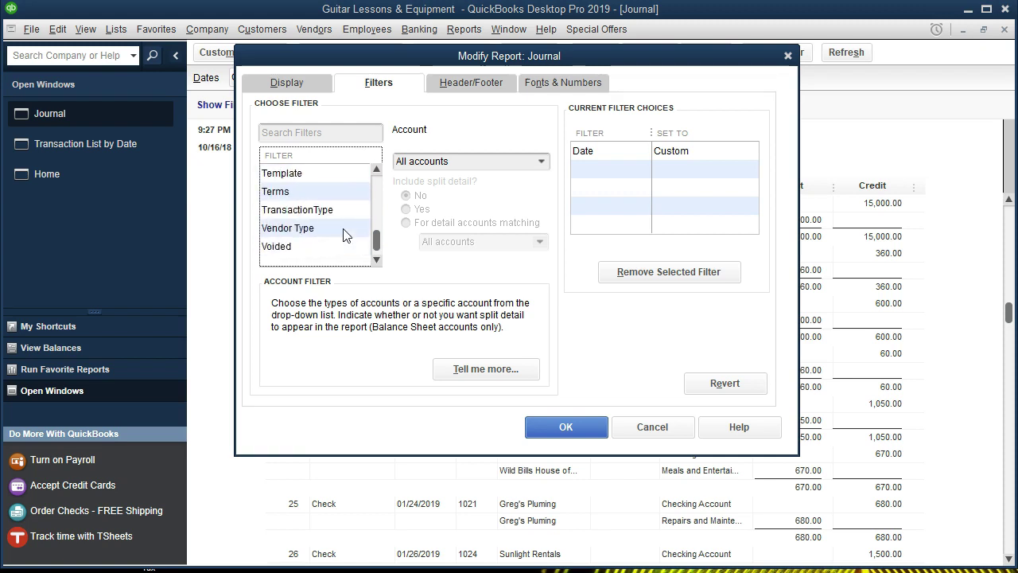
{"action": "left_click", "coordinate": [339, 210]}
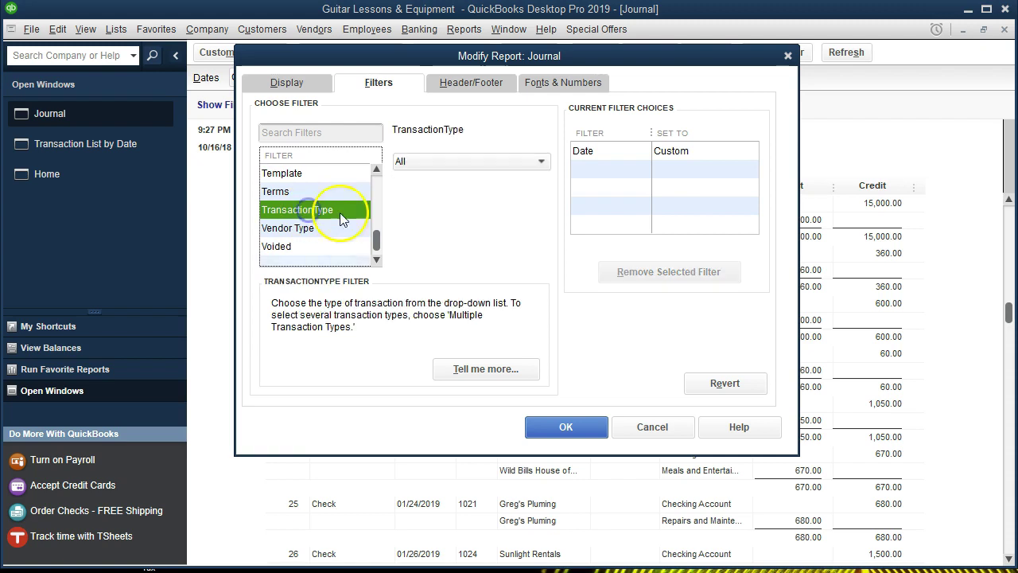
{"action": "left_click", "coordinate": [500, 163]}
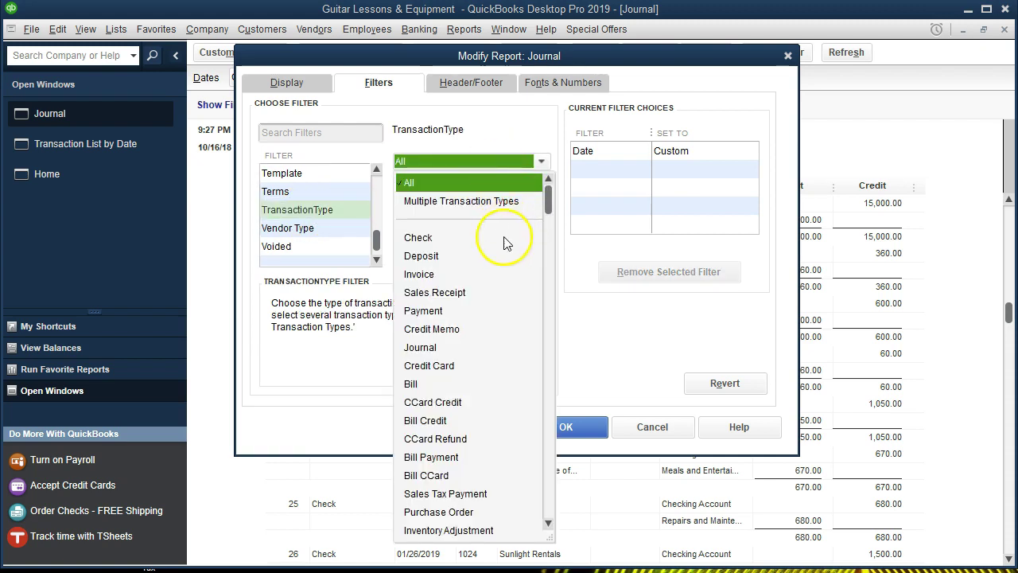
{"action": "left_click", "coordinate": [434, 350]}
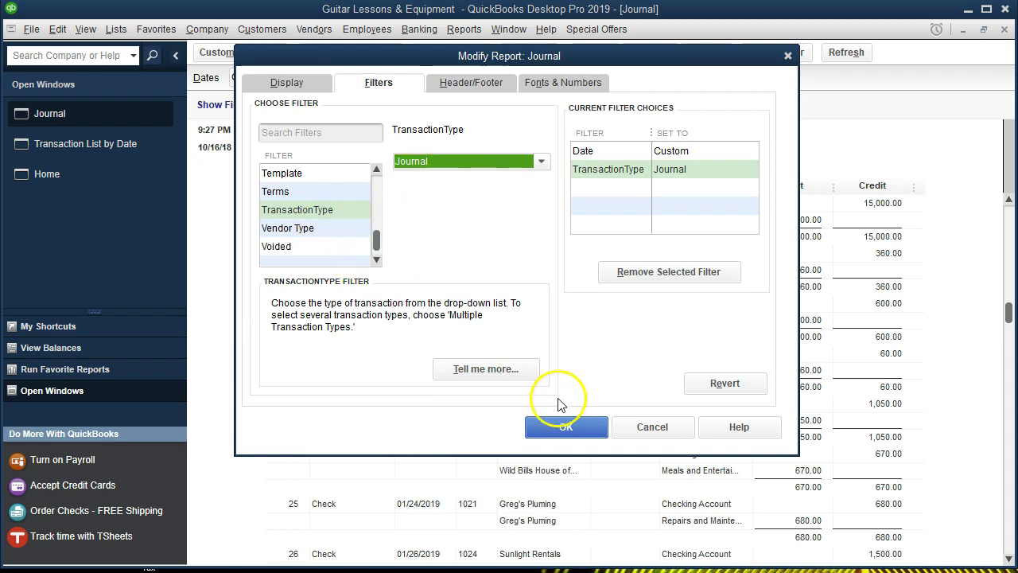
{"action": "left_click", "coordinate": [569, 427]}
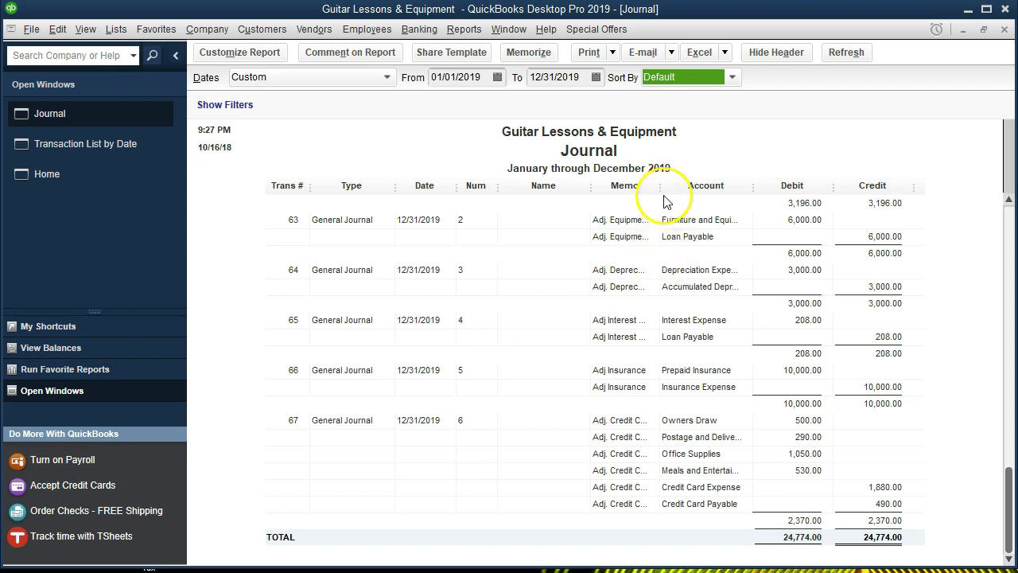
Step: Widen the Memo and Account columns of the Journal report so their full text fits
{"action": "left_click_drag", "start_coordinate": [660, 191], "coordinate": [686, 194]}
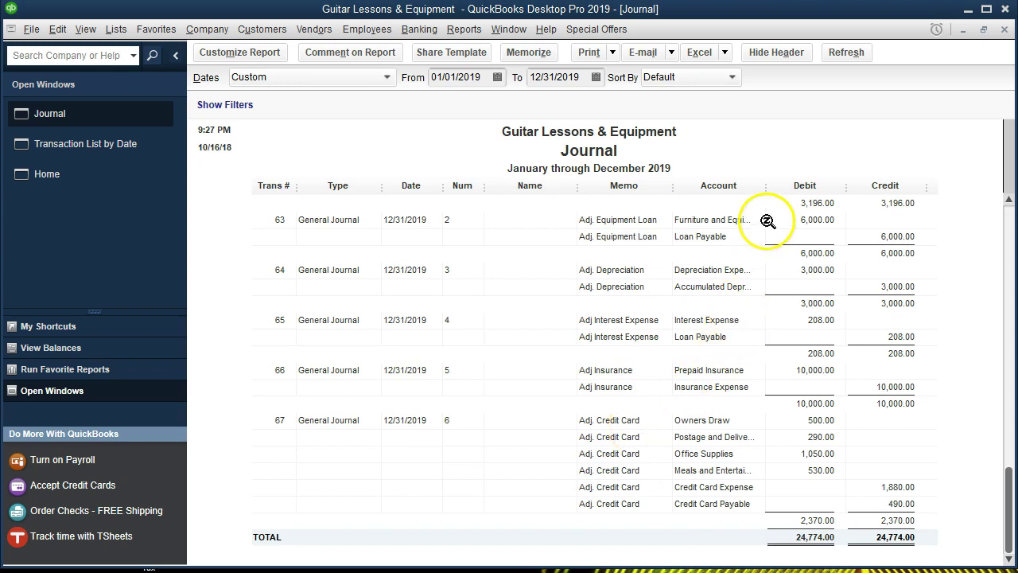
{"action": "left_click_drag", "start_coordinate": [768, 185], "coordinate": [803, 186]}
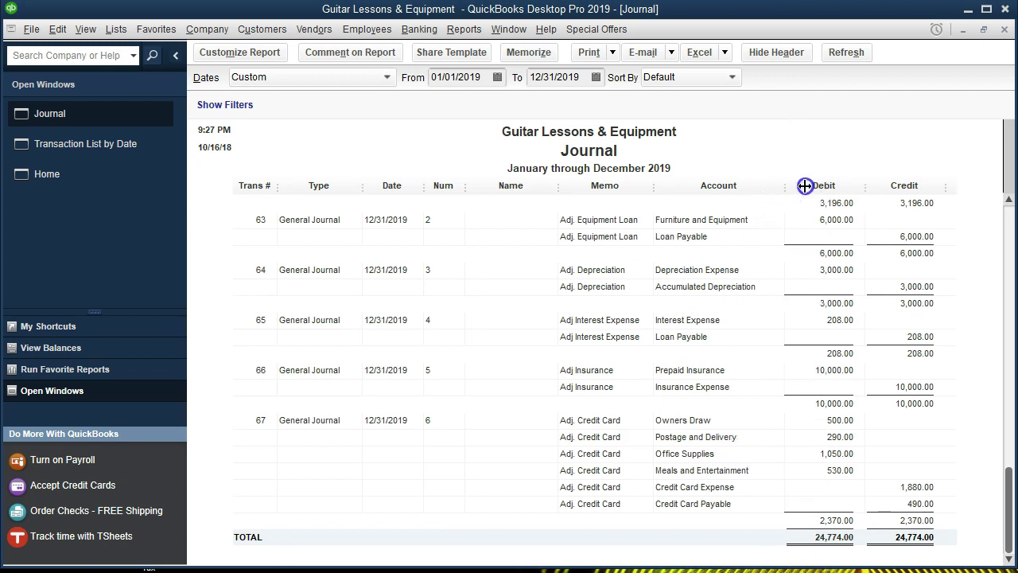
{"action": "left_click", "coordinate": [784, 241]}
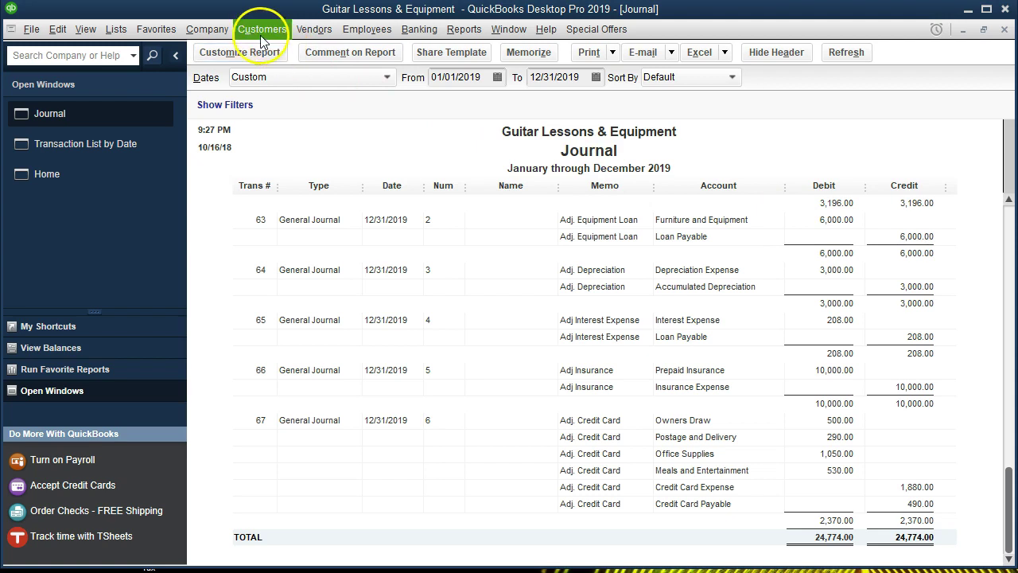
{"action": "left_click", "coordinate": [211, 29]}
{"action": "left_click", "coordinate": [301, 319]}
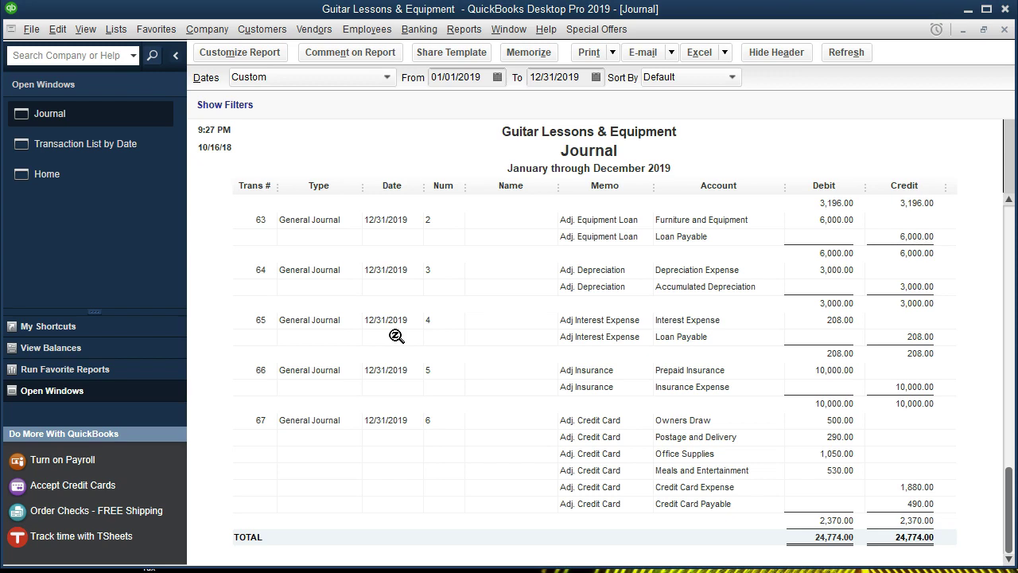
Step: Open general journal entry number 4, the interest expense adjustment, from the Journal report
{"action": "double_click", "coordinate": [474, 325]}
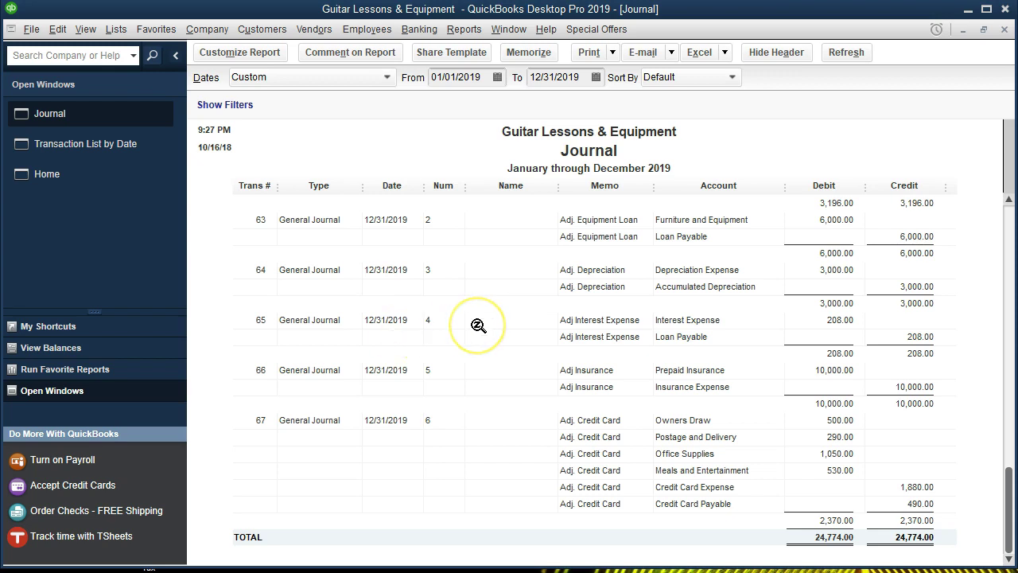